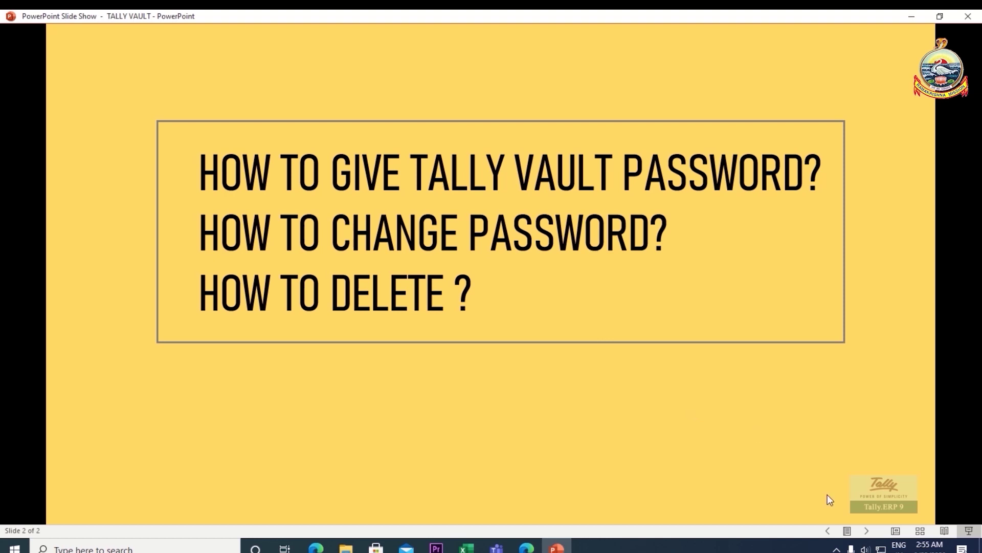
- Launch Tally.ERP 9 via Windows Search with 'TA' and return to the Company Creation Directory field
click(113, 549)
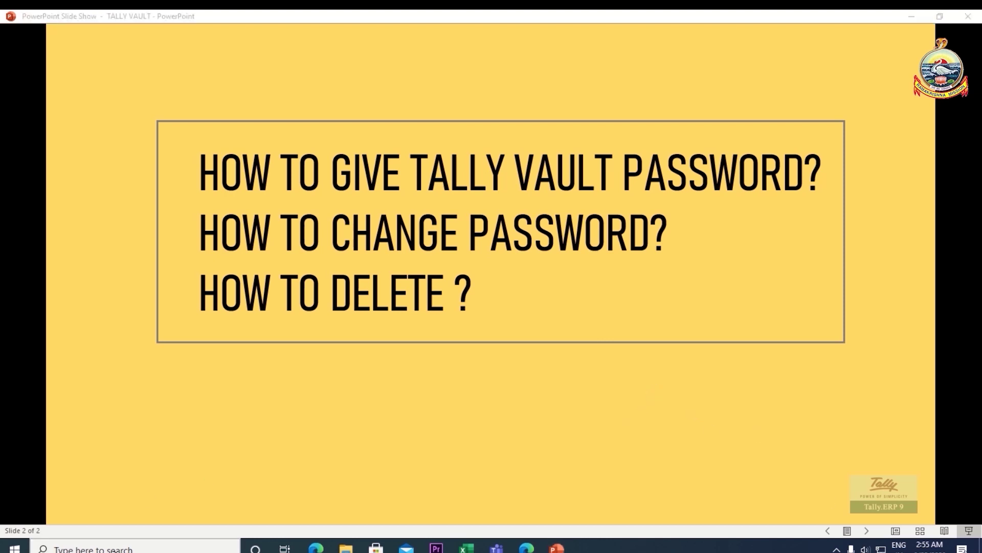
text(TA)
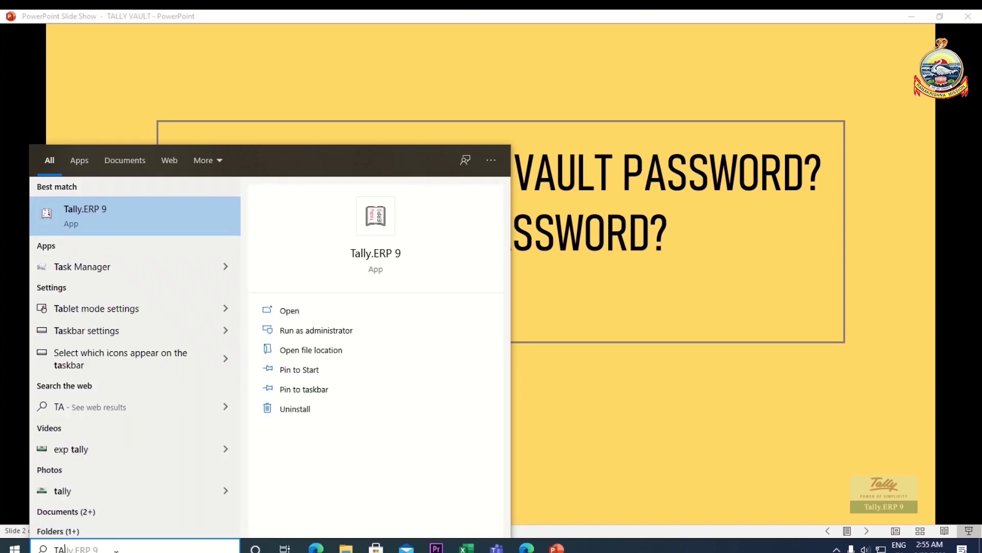
click(120, 219)
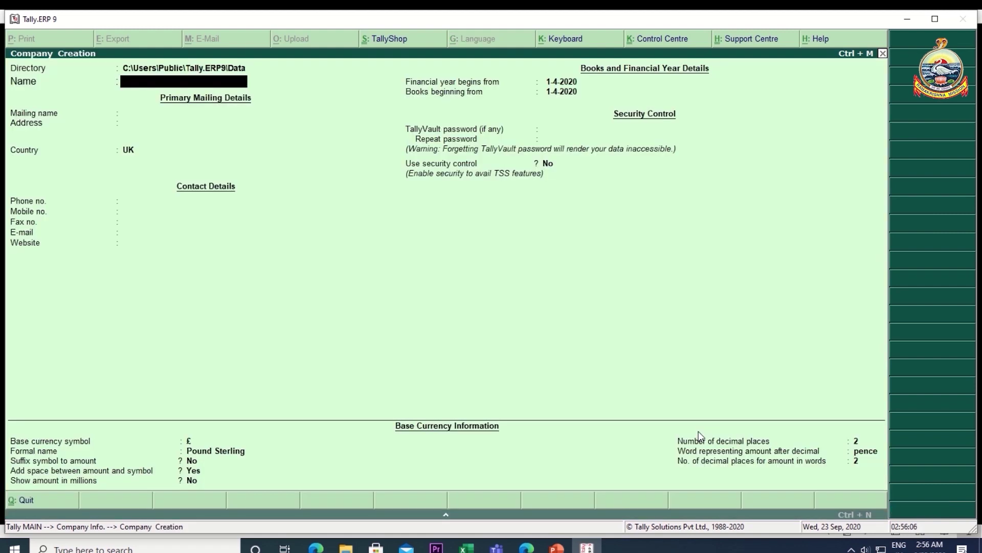
key(BackSpace)
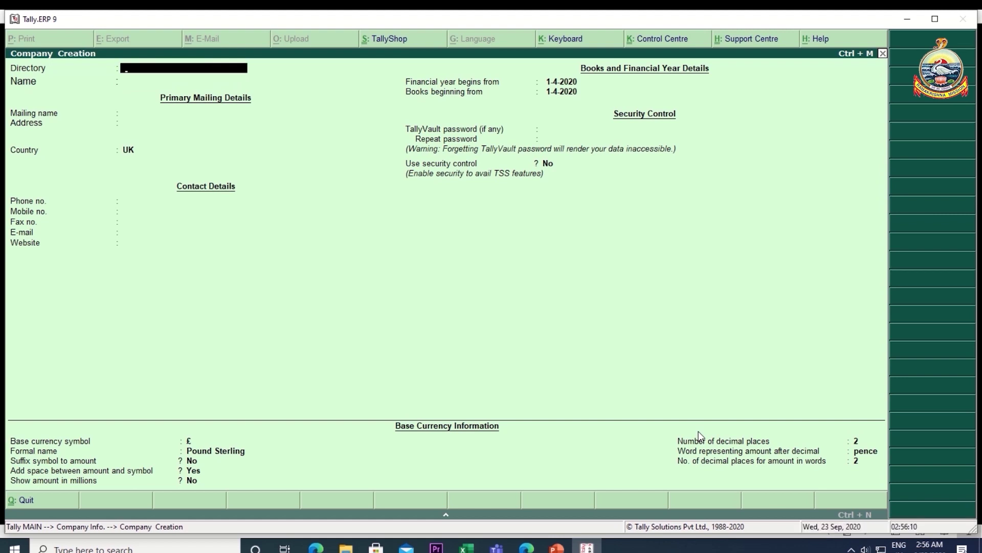
- Set the data directory to F:\TALLY\DATA and name the company 'Vivekananda Cultural Center'
text(f)
text(:\TALLY\DATA)
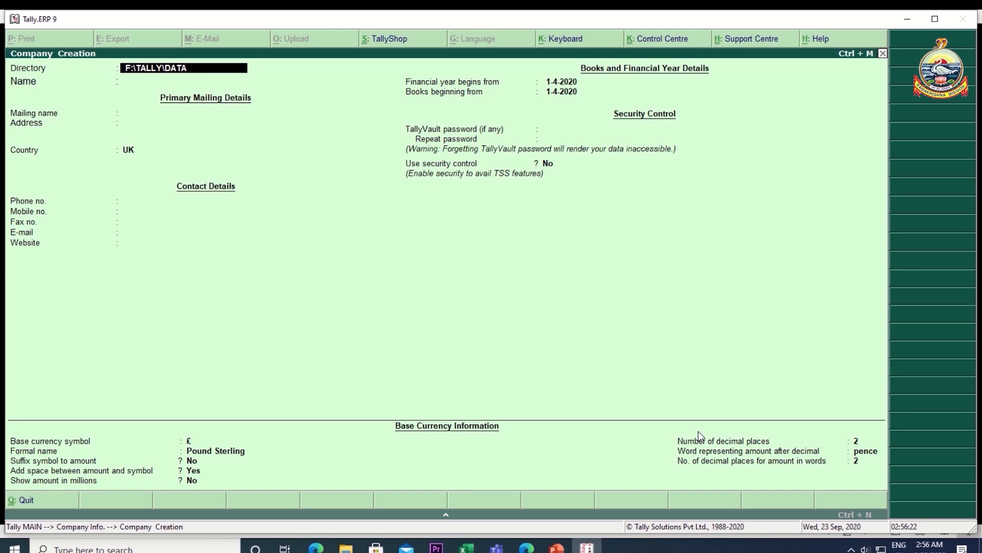
key(Return)
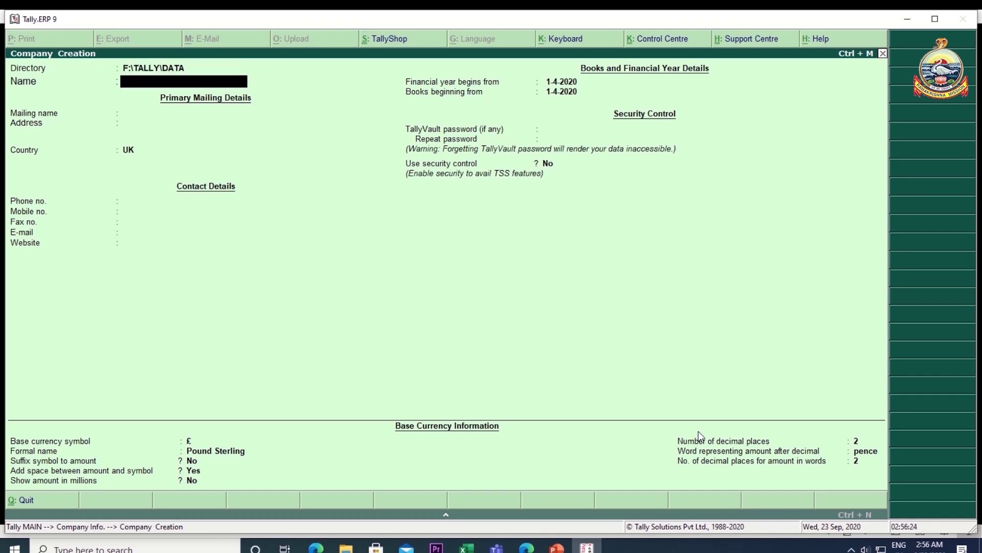
text(Vivekananda Cultural Center)
key(Return)
key(Return)
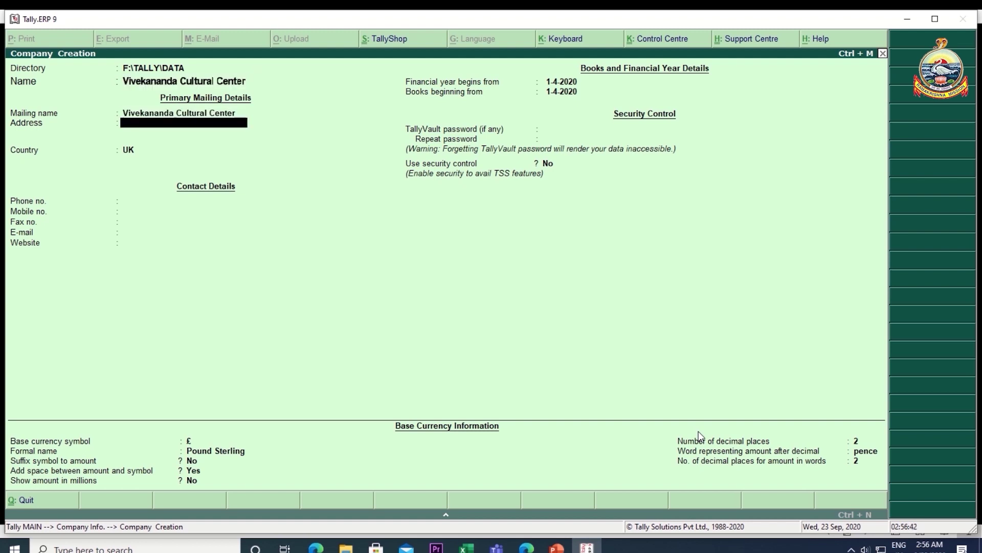
- Enter the company's street address, then choose India as country and Meghalaya as state
text(Police Bazar)
key(Return)
key(Return)
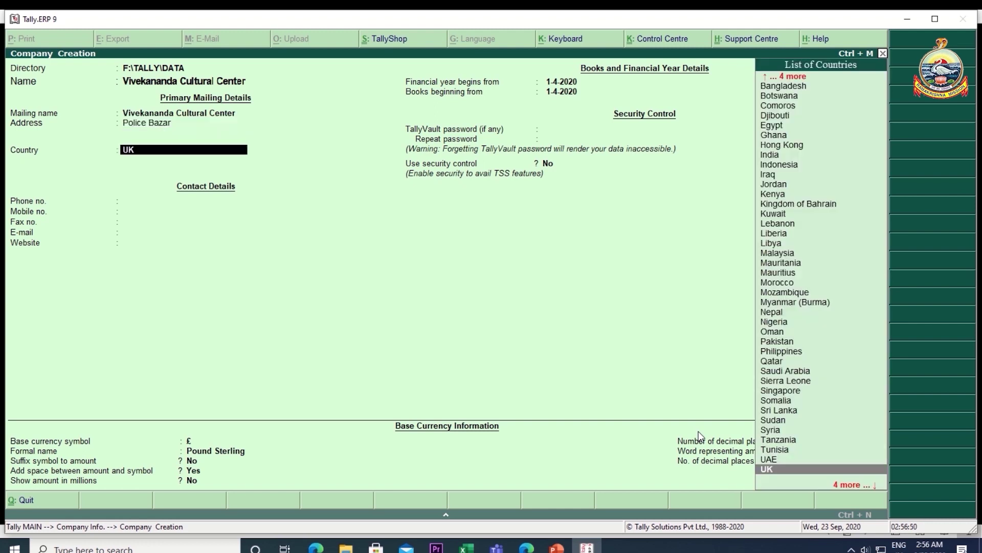
text(I)
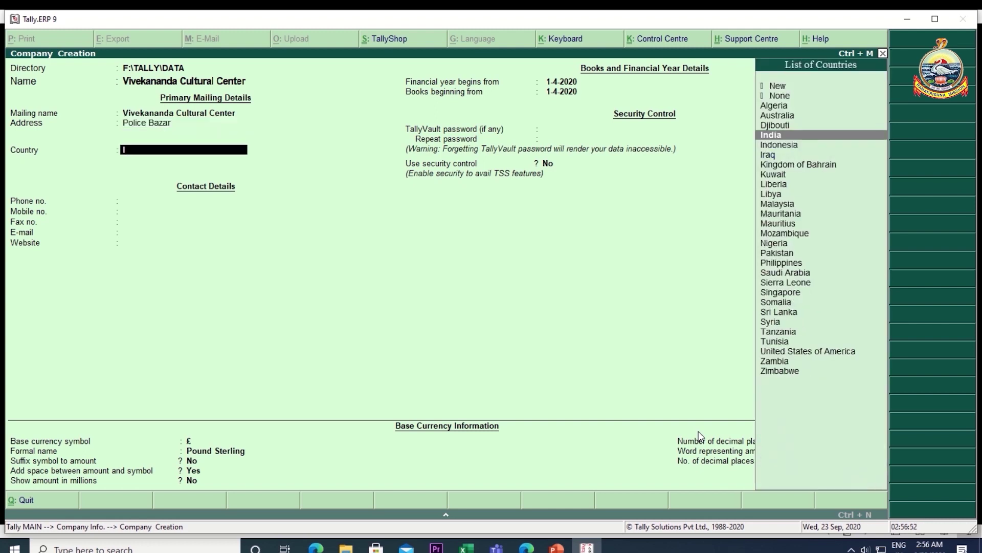
key(Return)
text(M)
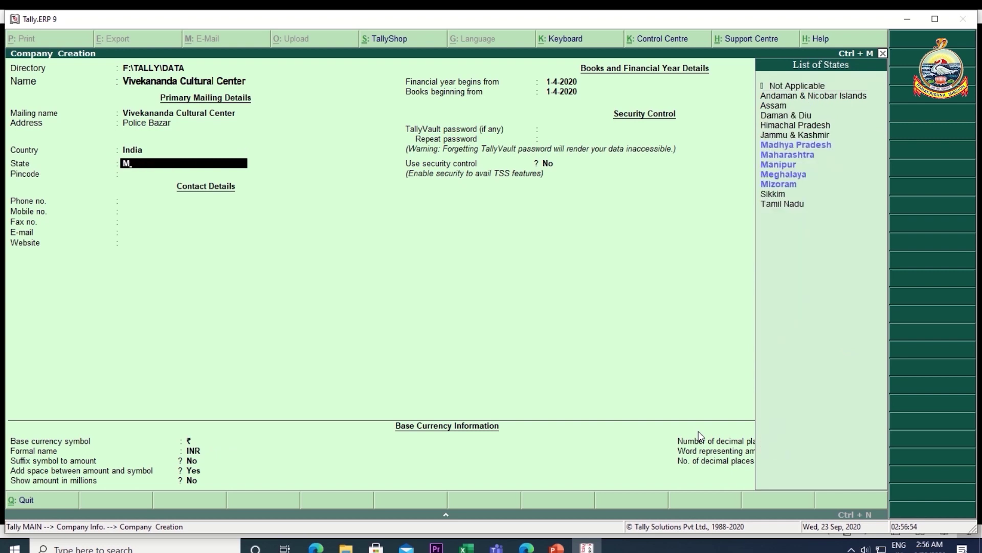
text(e)
key(Return)
- Fill in the pincode and mobile number, leaving fax, e-mail, website and year settings unchanged
text(793001)
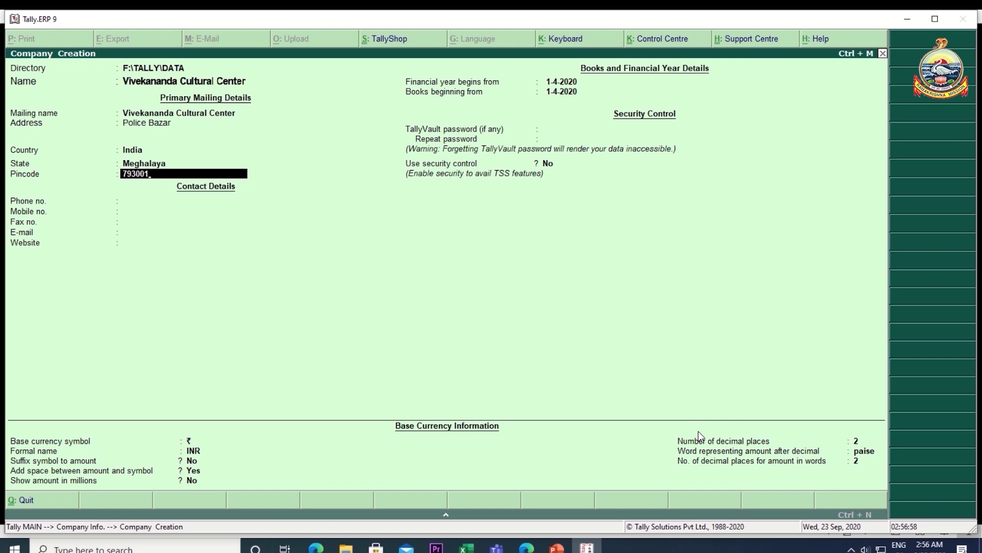
key(Return)
key(Return)
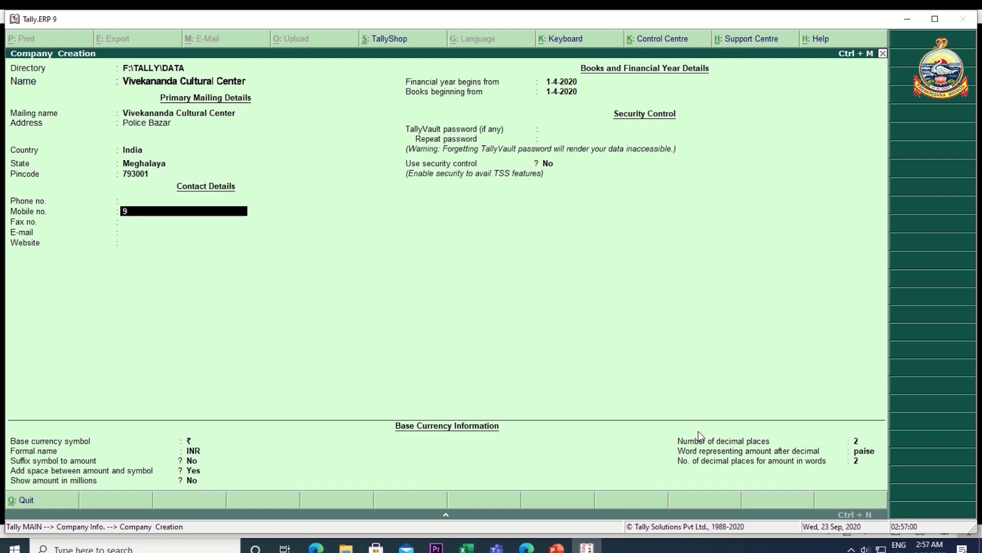
key(Return)
key(Return)
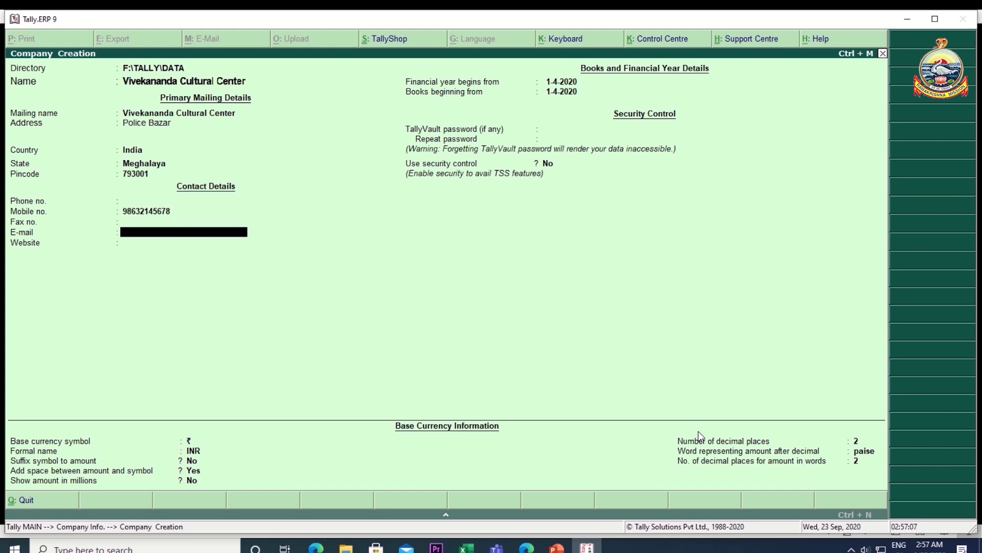
key(Return)
key(Return)
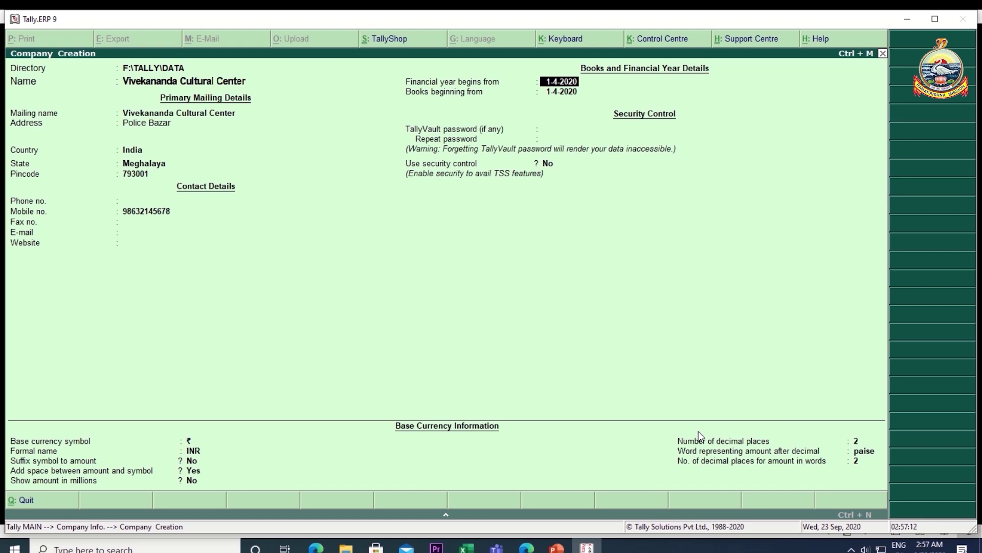
key(Return)
key(Return)
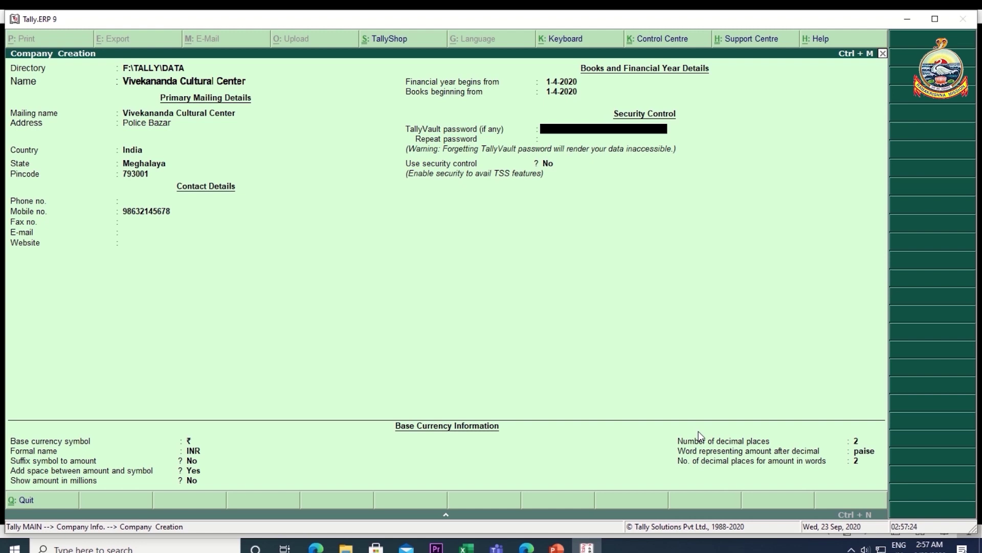
- Enter the TallyVault password and repeat it to confirm
text(***)
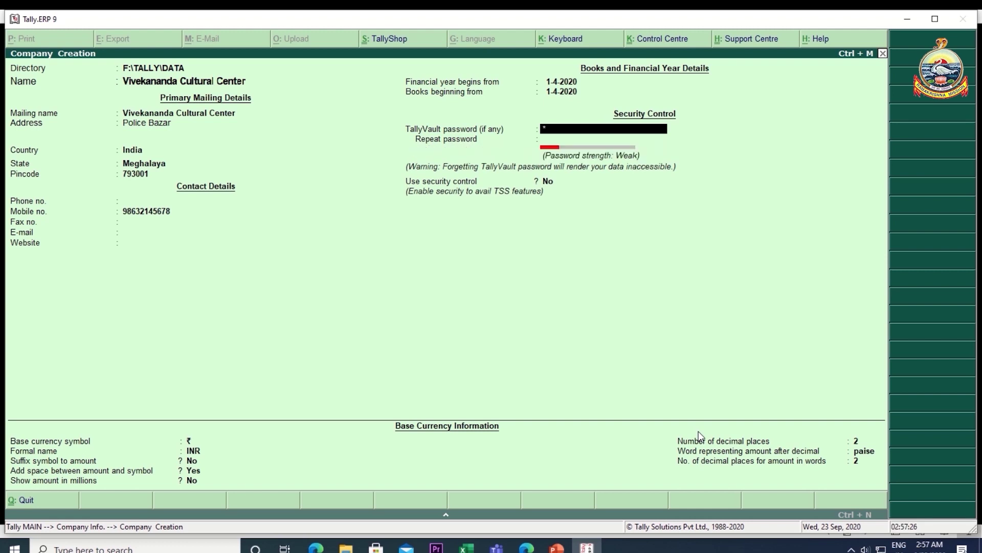
key(Return)
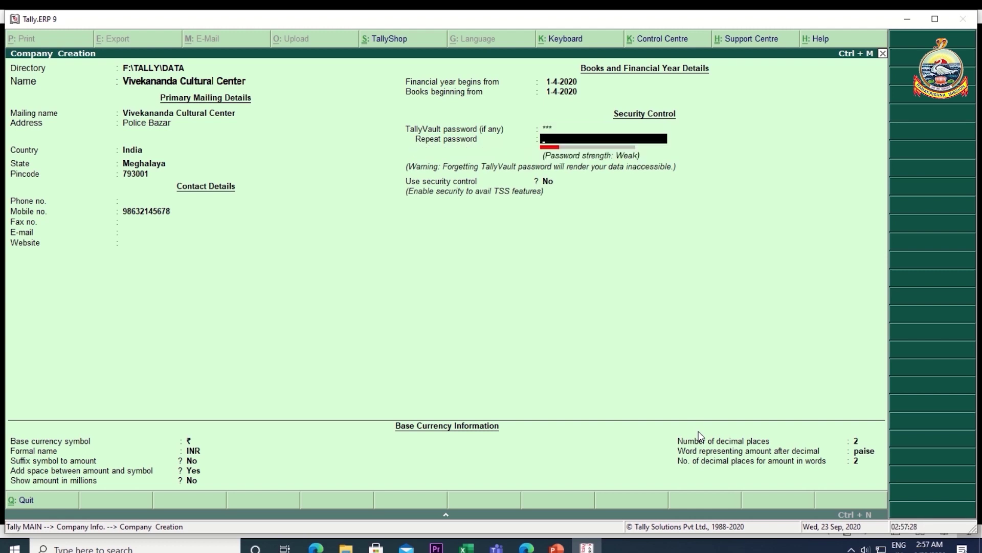
text(***)
key(Return)
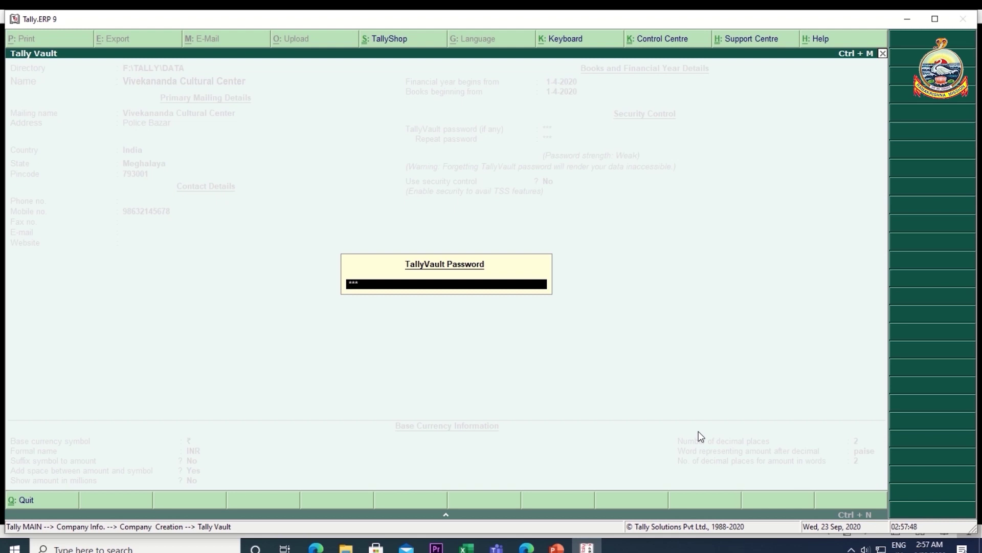
- Confirm the TallyVault password to create the encrypted company, then switch to the presentation slides
key(Return)
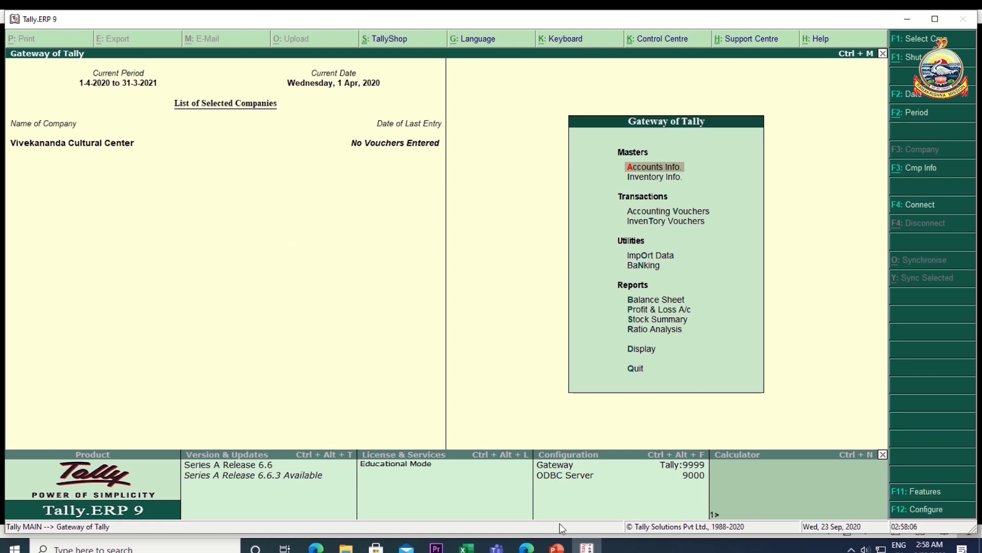
click(556, 547)
- Choose Change TallyVault under Company Info (Alt+F3) for Vivekananda Cultural Center
key(alt+F3)
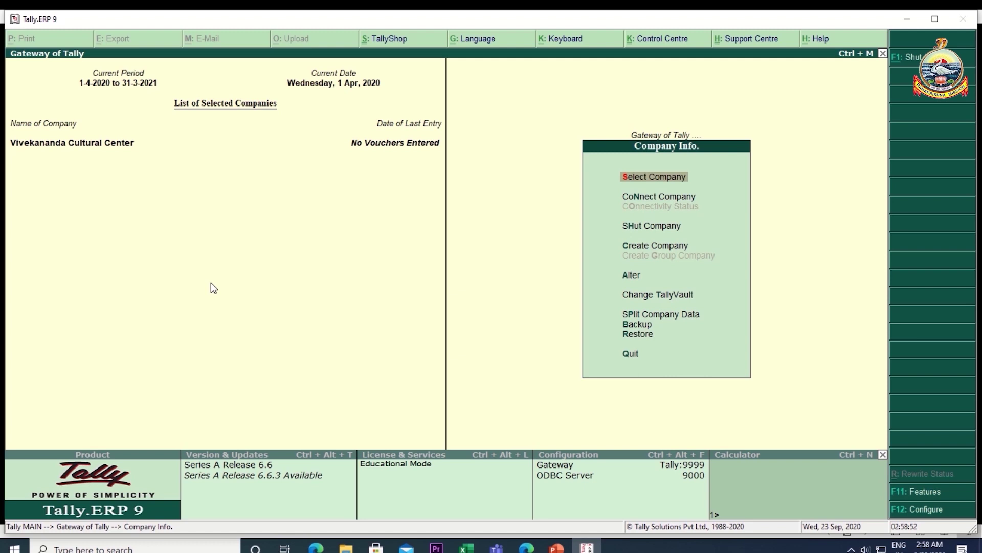
key(Down)
key(Down)
key(Down)
key(Down)
key(Down)
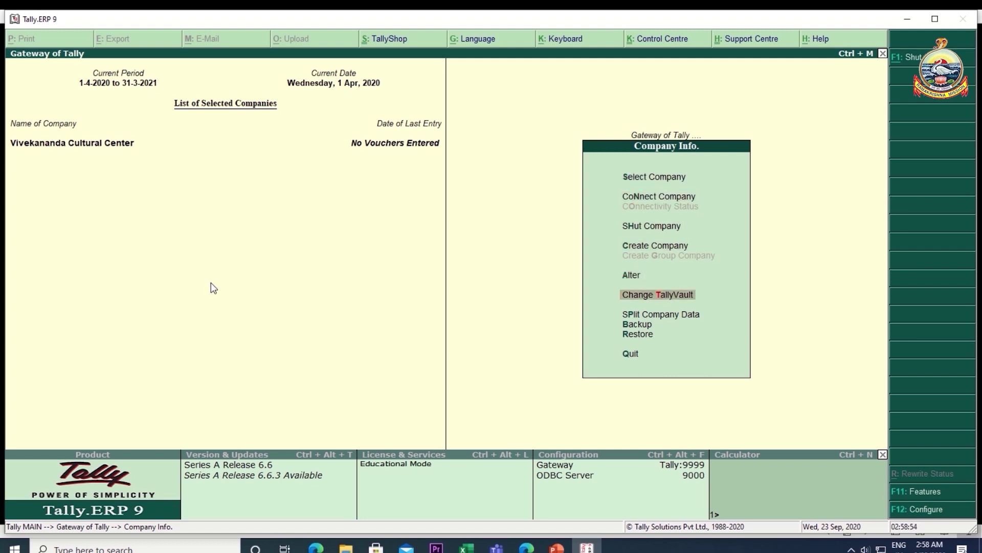
key(Return)
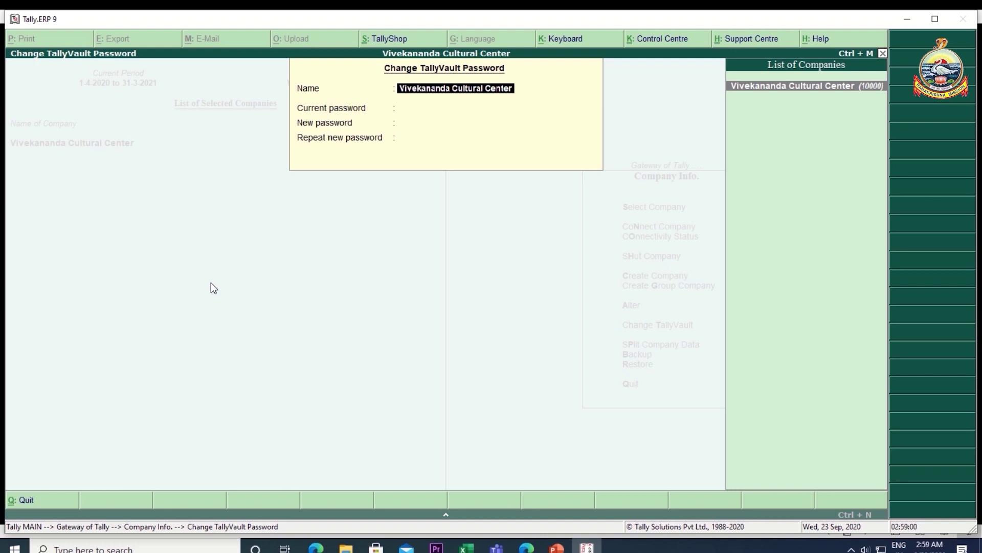
key(Return)
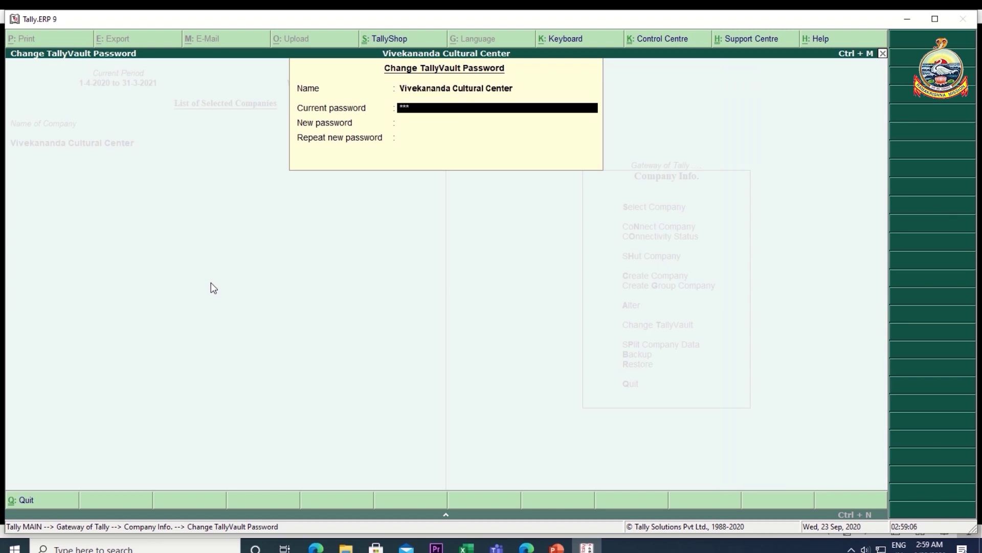
- Enter the current and new TallyVault passwords, creating encrypted company 10001
key(Return)
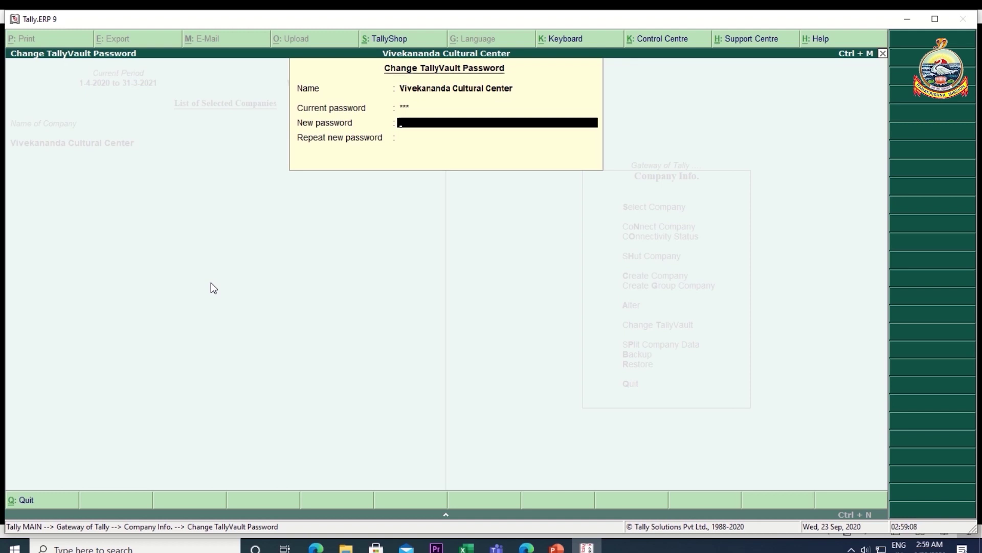
text(***)
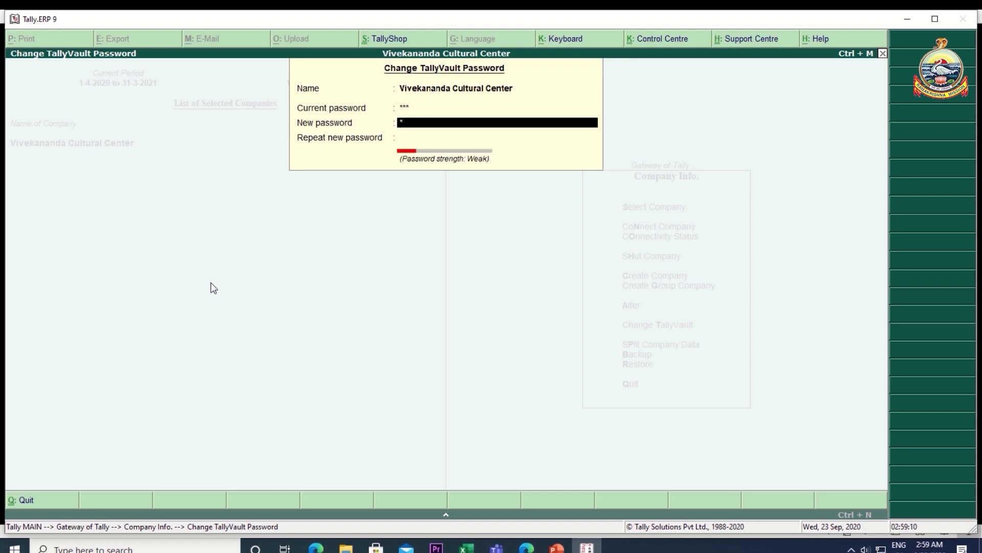
key(Return)
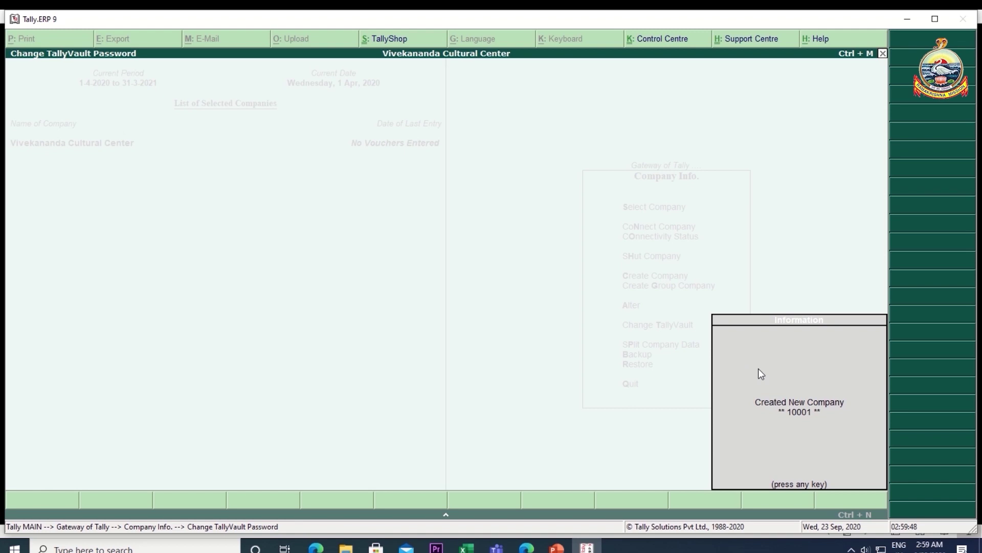
key(Return)
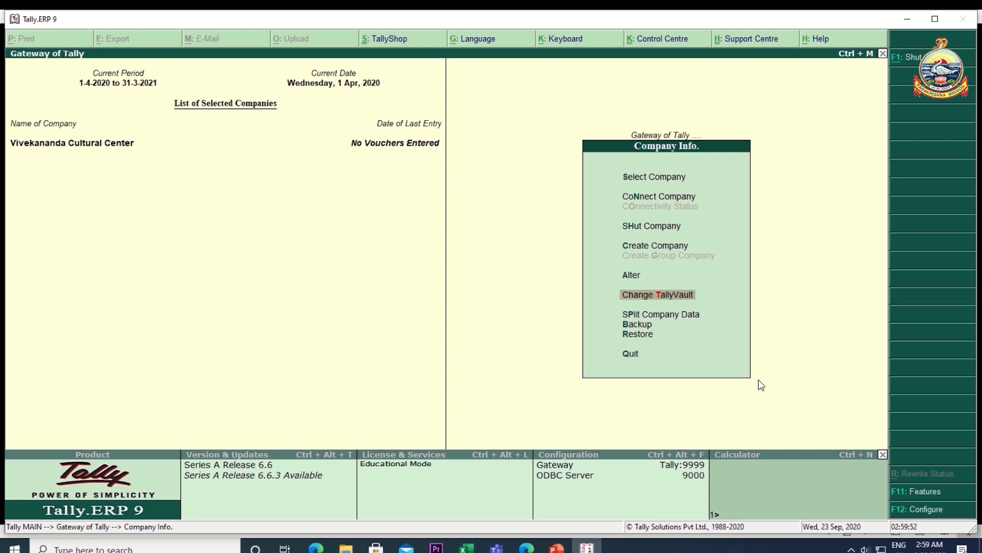
- Open Select Company to list encrypted companies 10000 and 10001 under F:\TALLY\DATA
key(Up)
key(Up)
key(Up)
key(Up)
key(Up)
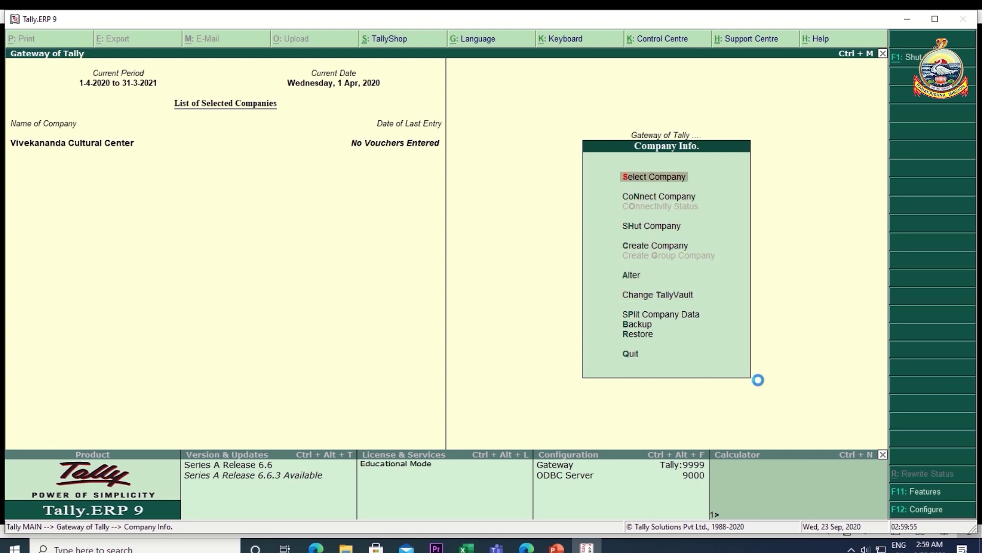
key(Return)
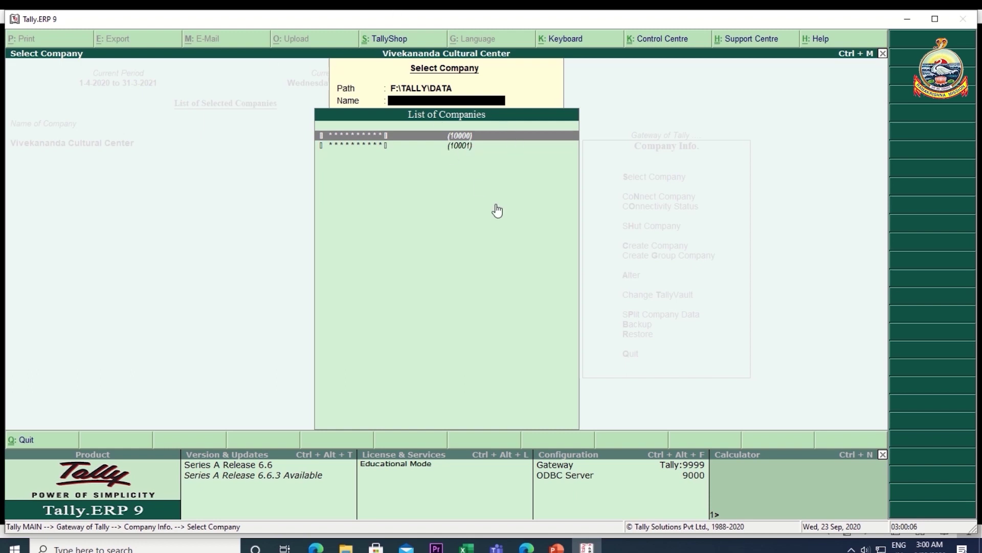
- Highlight company 10001, return to the Gateway of Tally, and bring up the TALLY VAULT slides
key(Down)
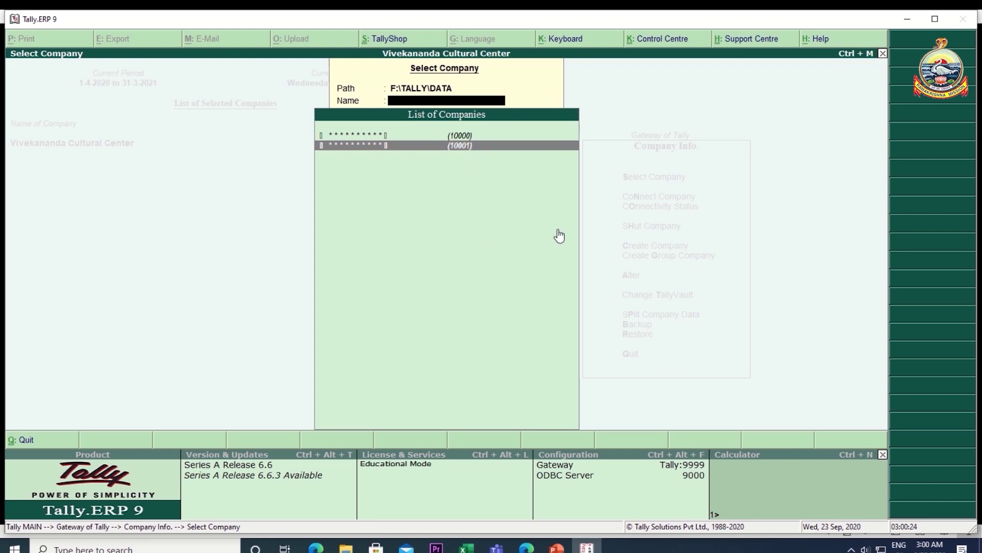
key(Return)
key(Return)
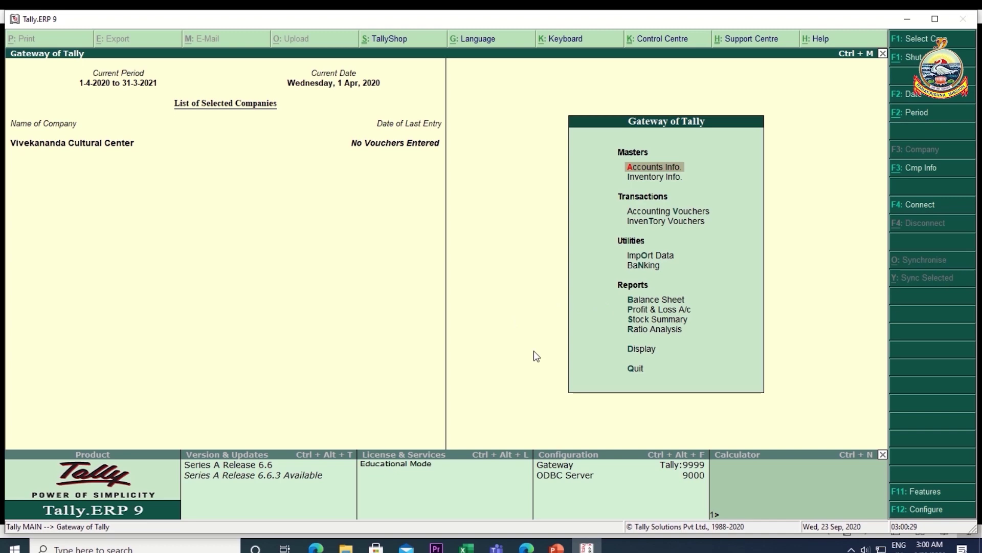
click(557, 548)
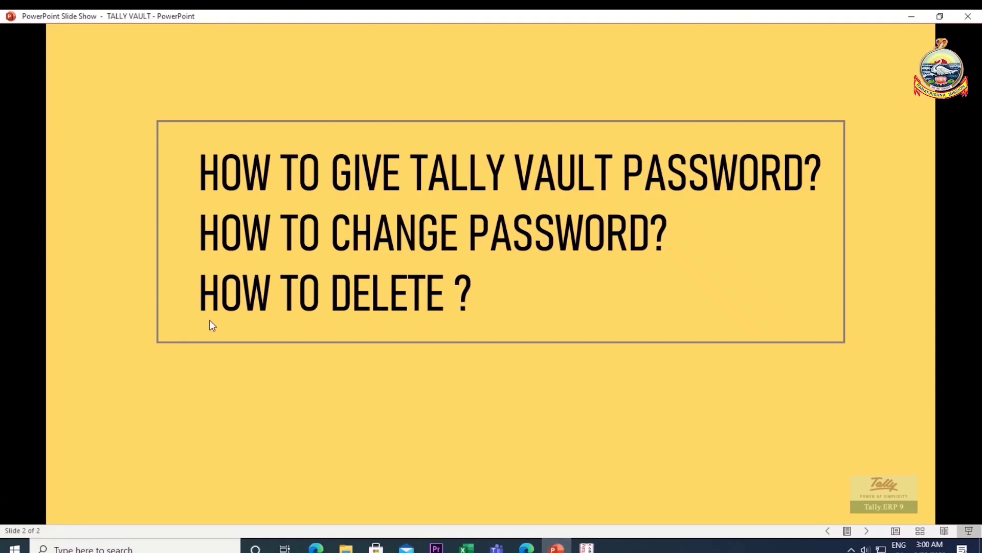
- Bring the Tally.ERP 9 Gateway of Tally back in front of the slide show
click(587, 547)
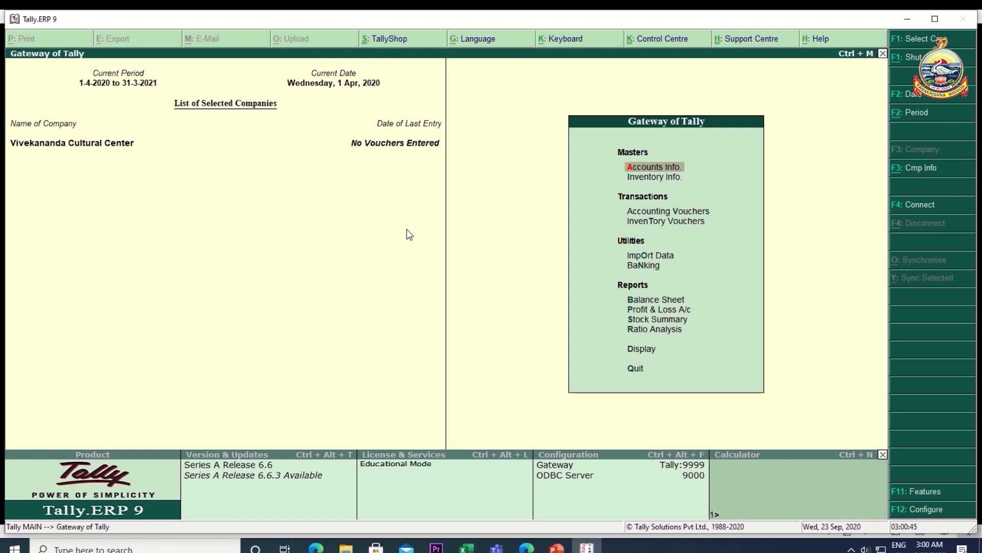
- Open Vivekananda Cultural Center (10000) in Company Alteration and request its deletion with Alt+D
key(alt+F3)
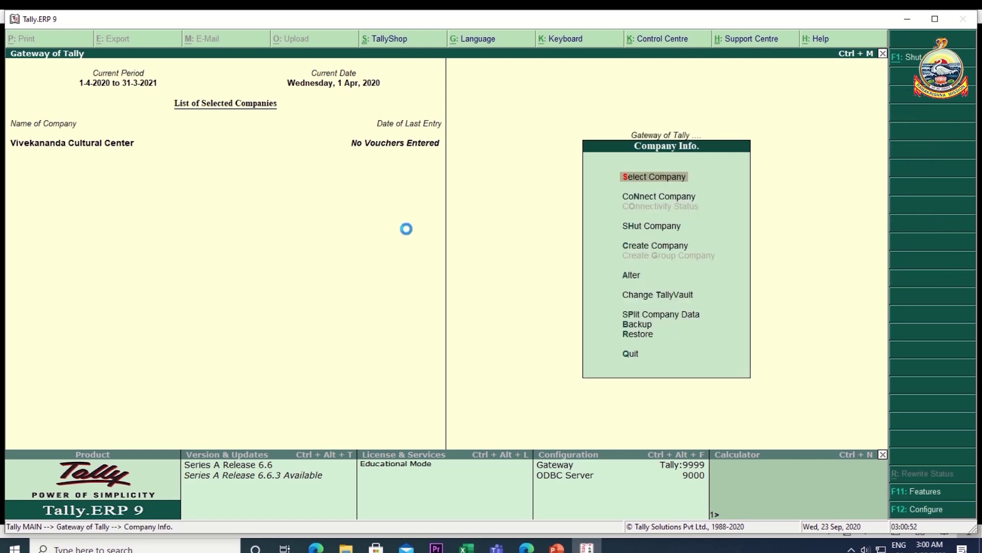
key(Return)
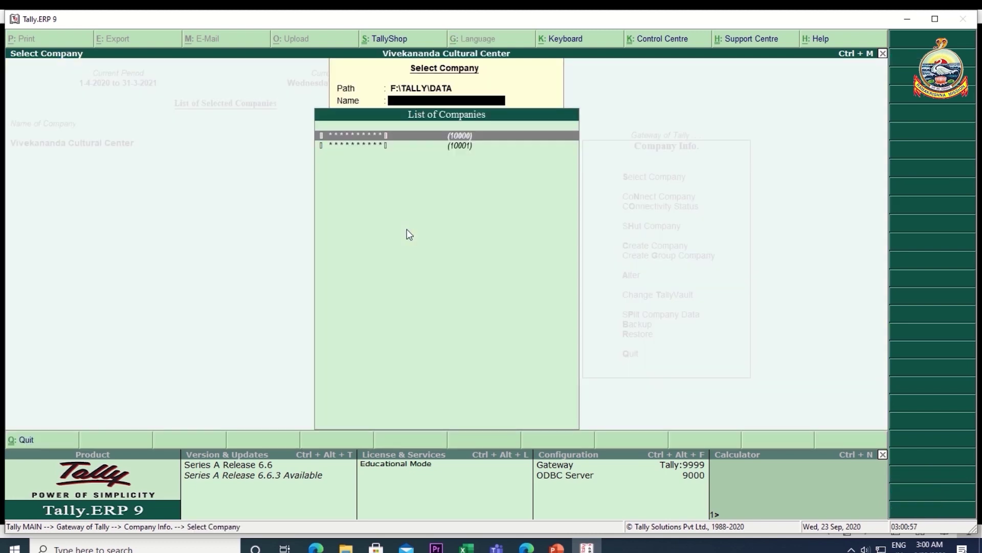
key(Escape)
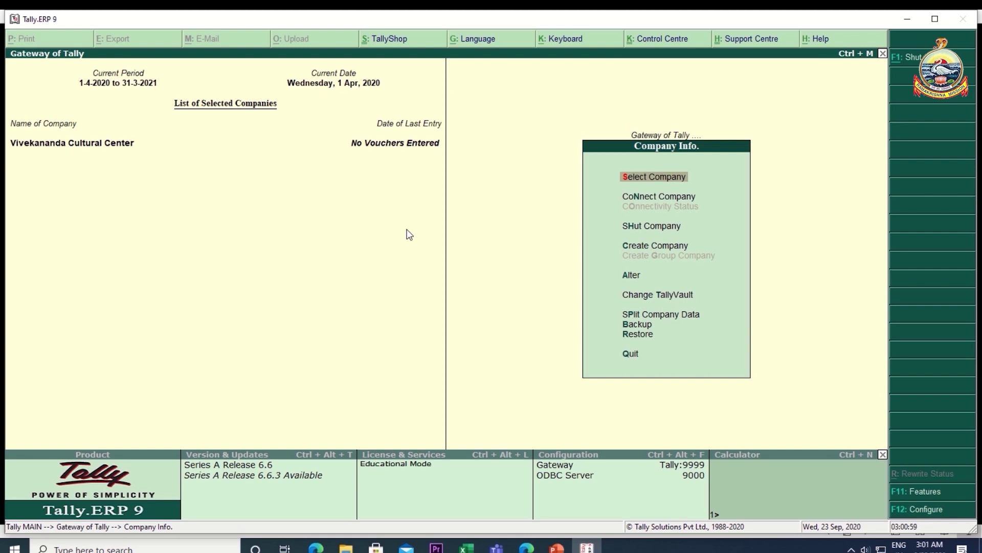
key(Down)
key(Down)
key(Down)
key(Down)
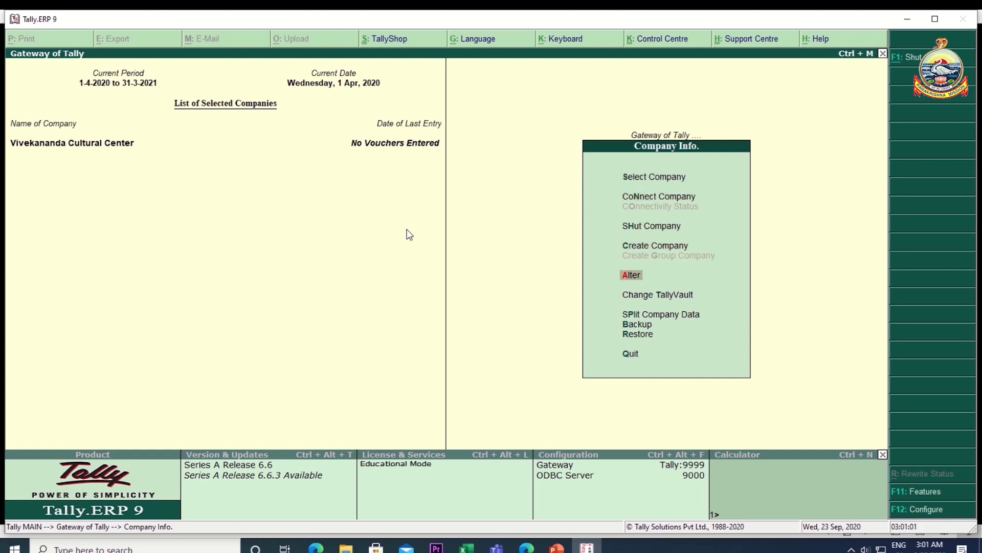
key(Return)
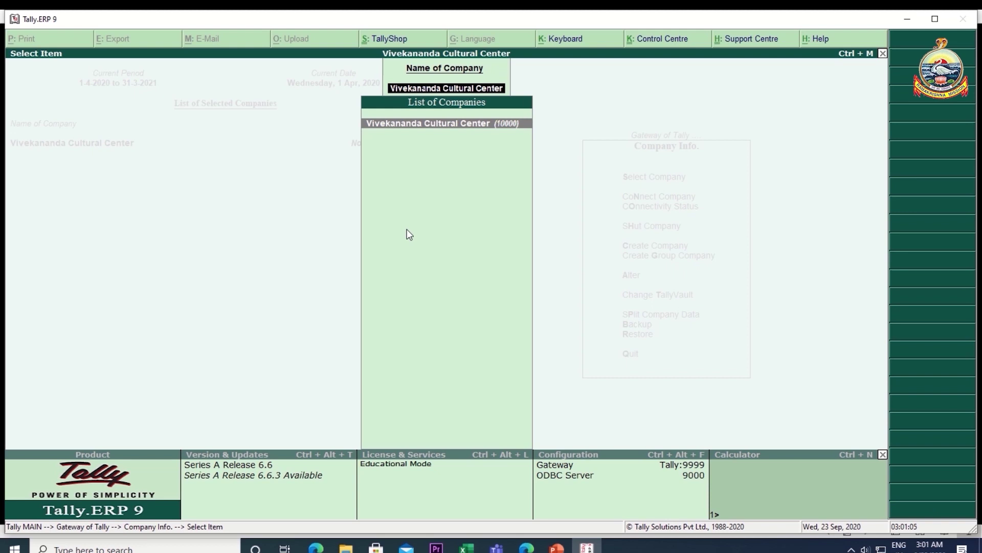
key(Return)
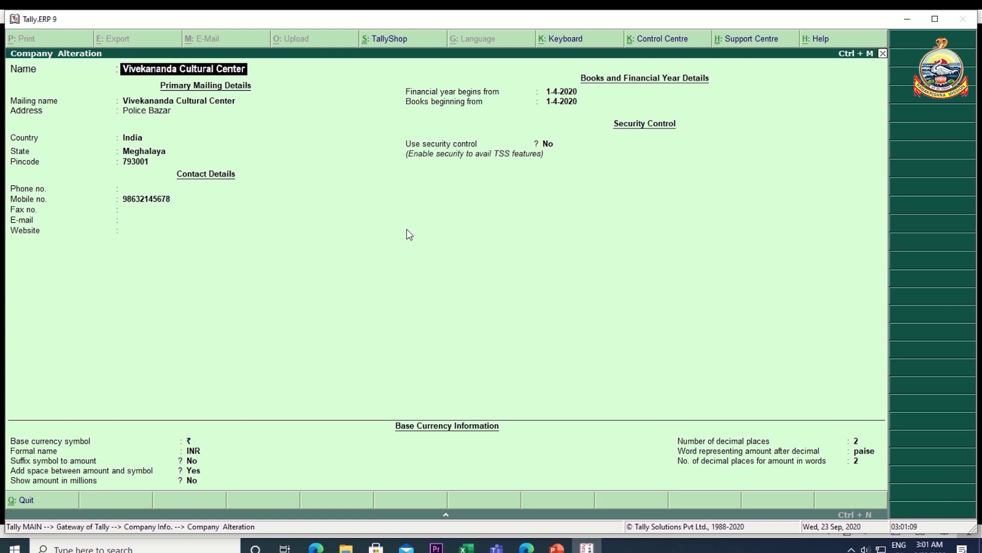
key(alt+d)
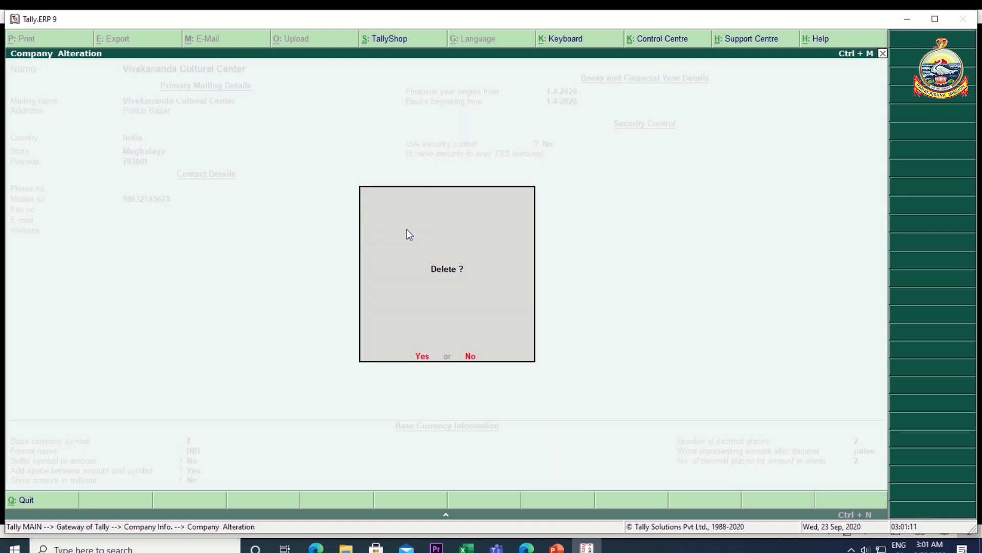
- Confirm Yes to delete the original Vivekananda Cultural Center company (10000)
key(y)
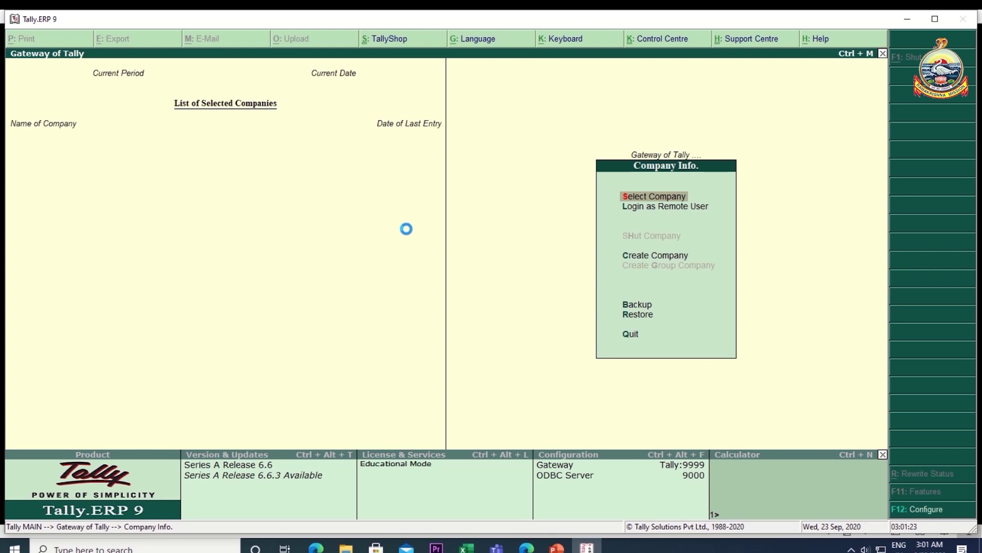
- Load encrypted company 10001 with its TallyVault password, then return to the Tally Vault slide show
key(Return)
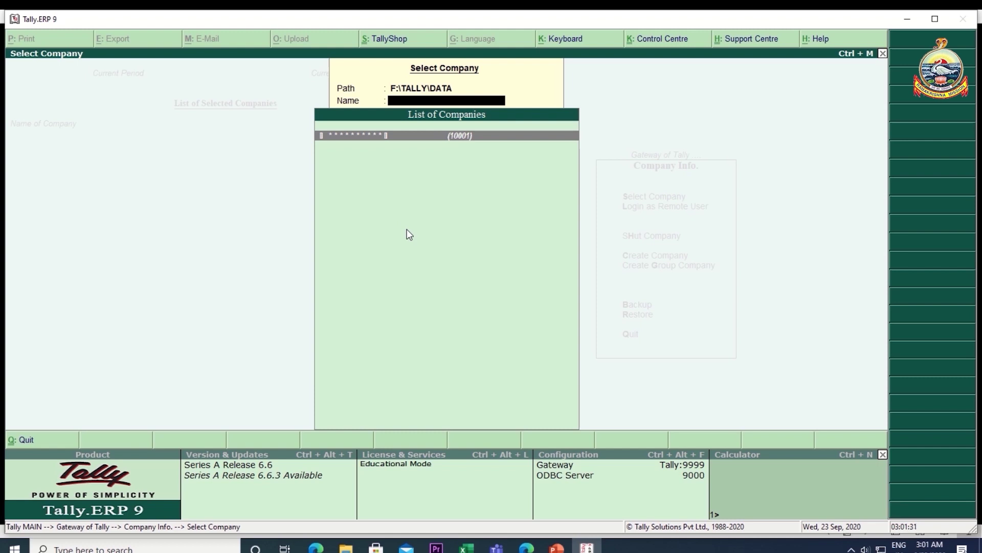
key(Return)
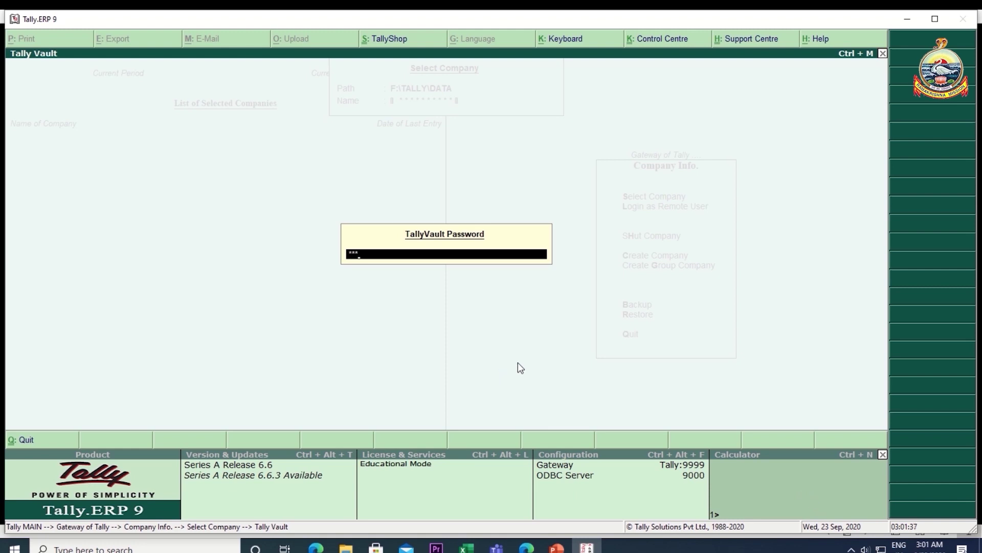
key(Return)
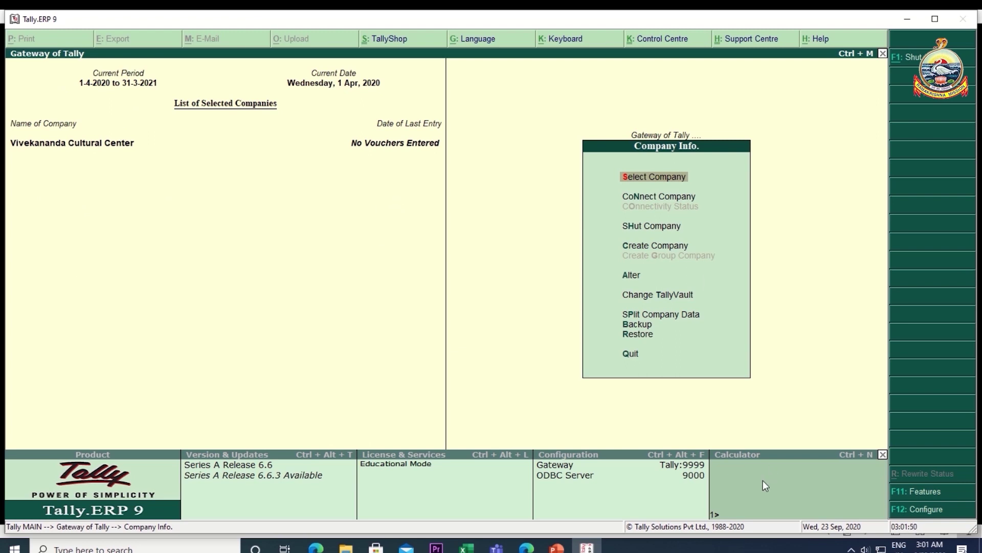
click(557, 546)
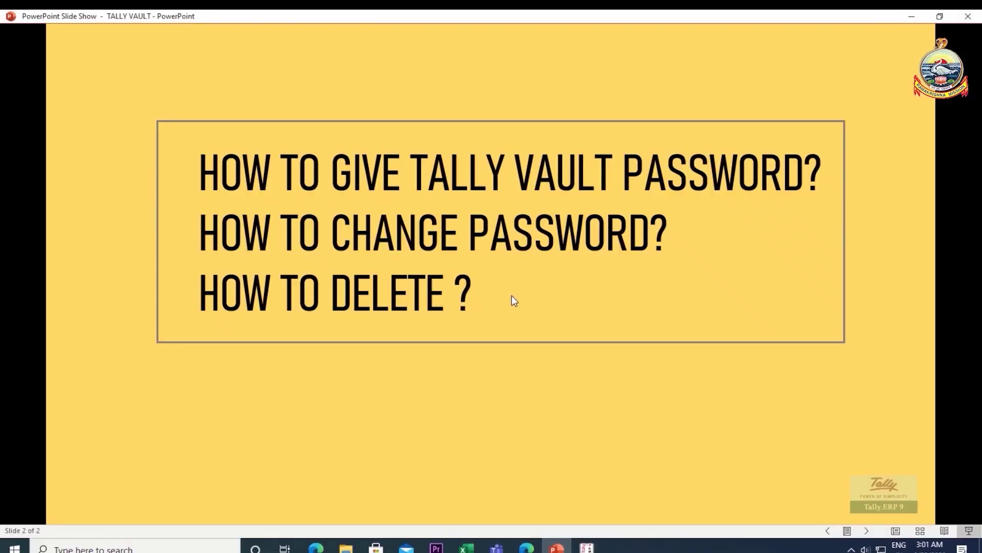